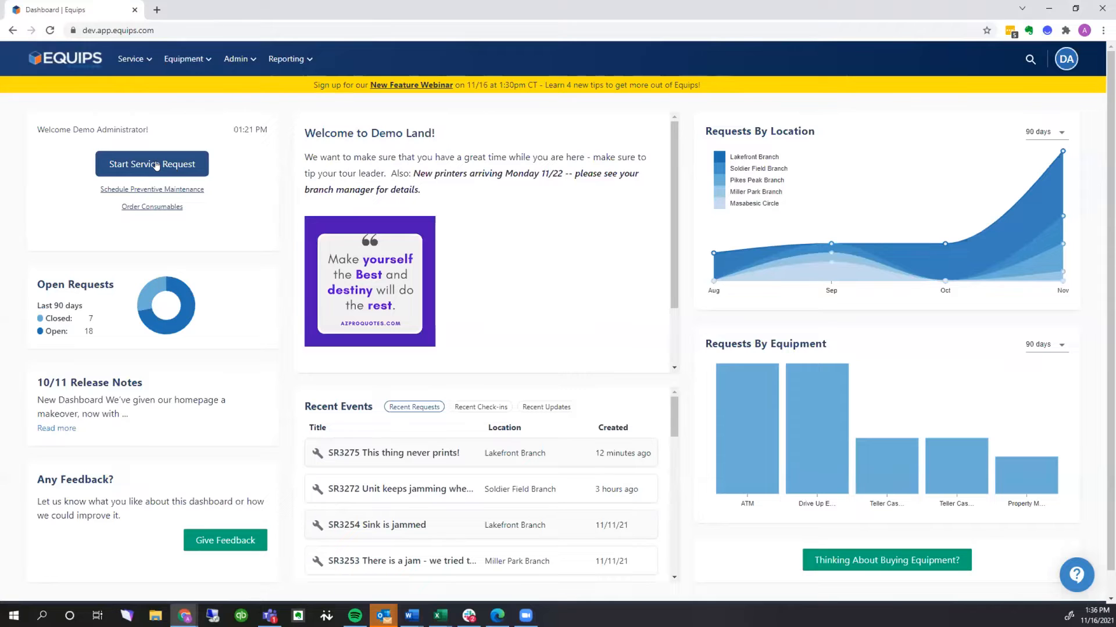
Start a service request and set the equipment's location to Miller Park Branch
click(156, 165)
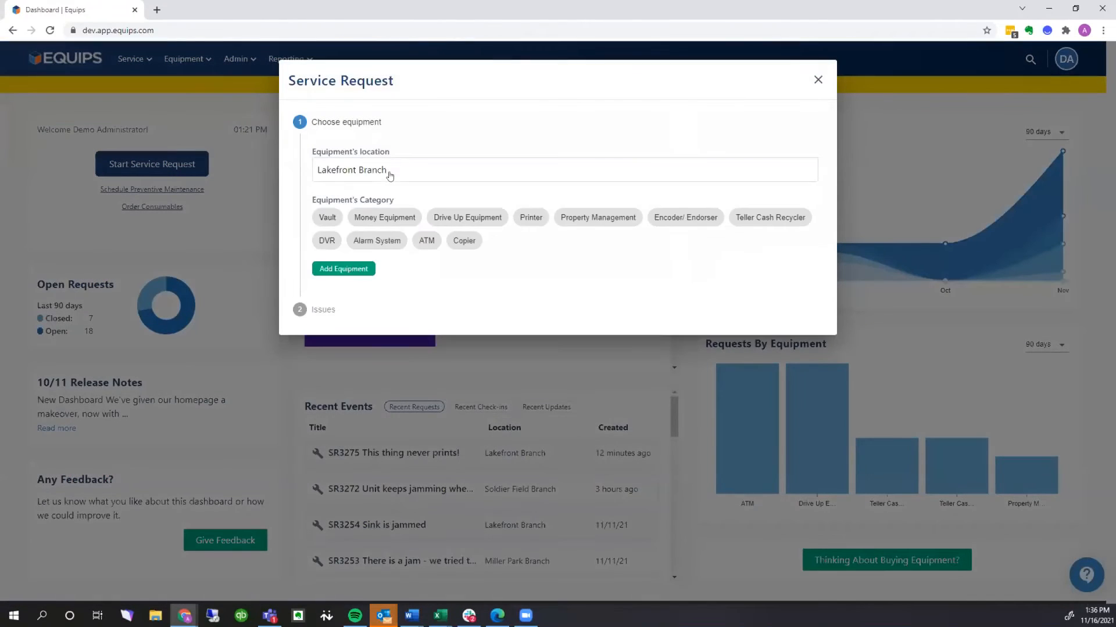
click(389, 174)
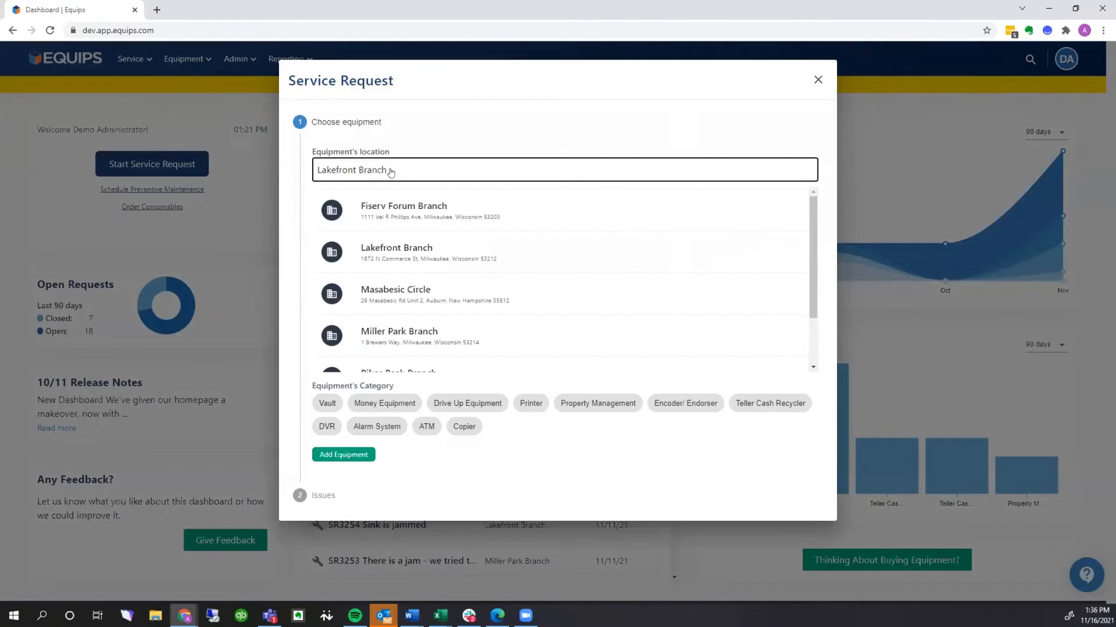
click(398, 337)
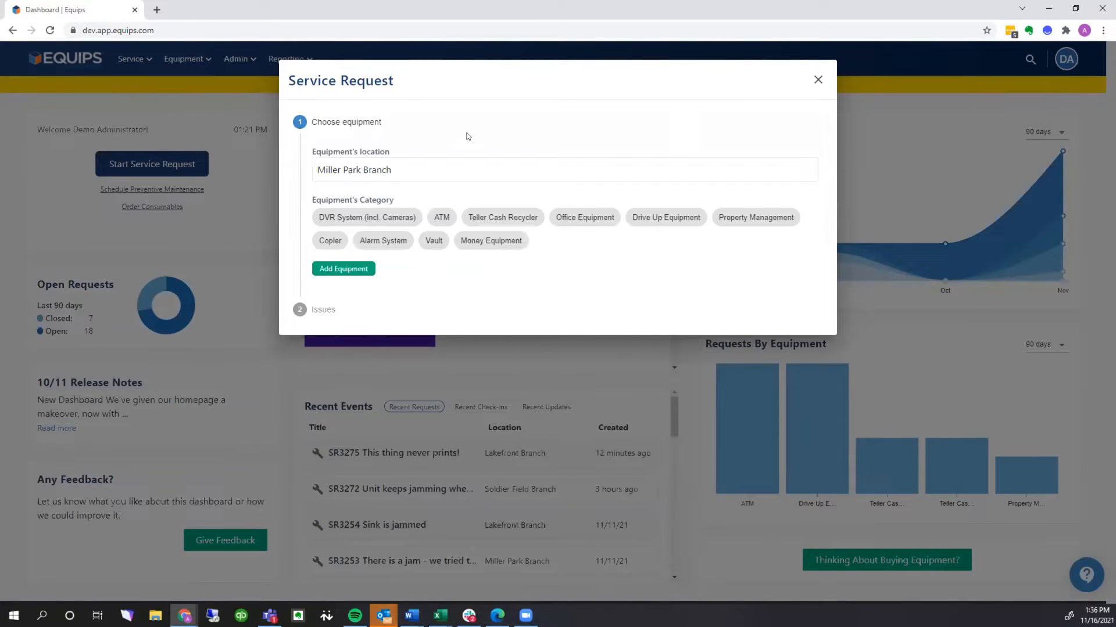
Begin adding equipment with category Printer, manufacturer Canon and model 123, declining to add it to the coverage agreement
click(347, 270)
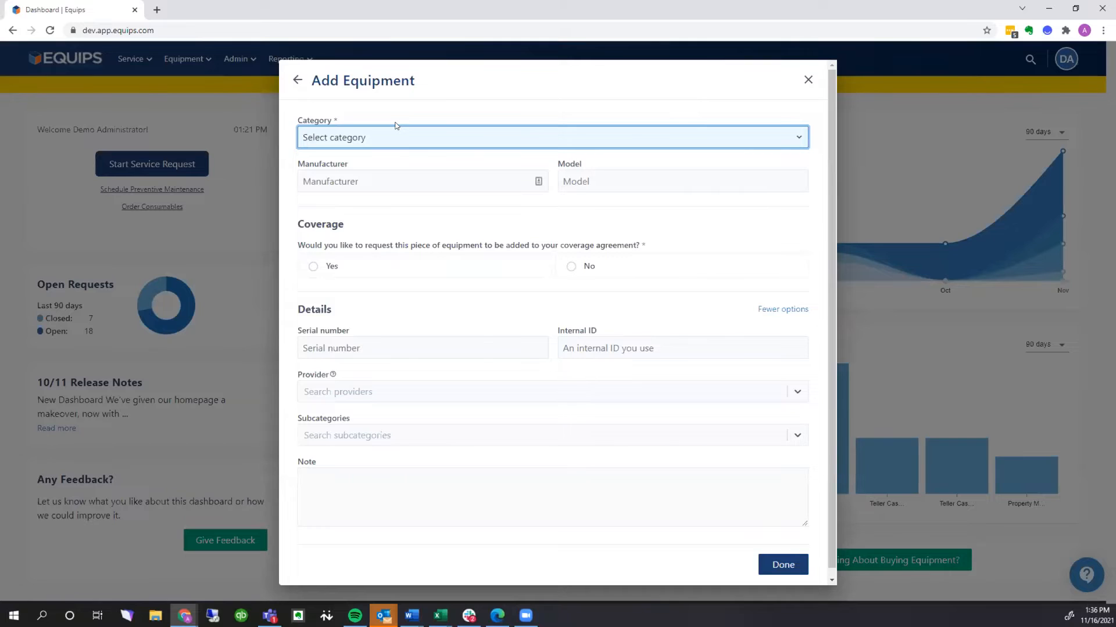
text(pr)
click(538, 181)
text(Canon)
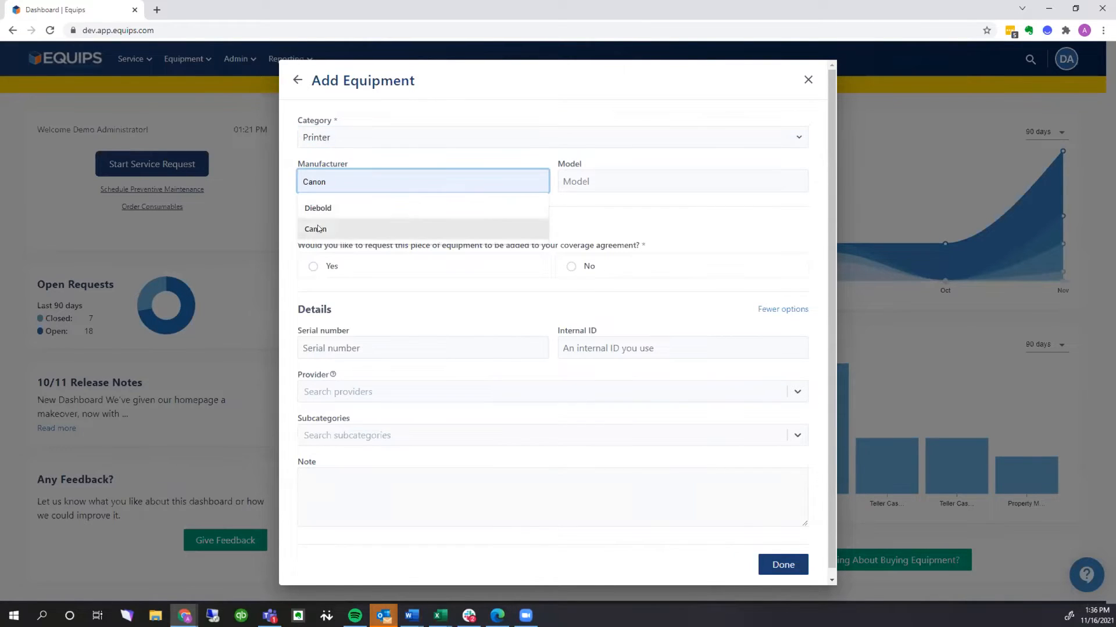
click(591, 183)
text(123)
click(582, 265)
Set the printer's serial number to 123-abc and its provider to A T Business Solutions Inc, leave the note empty and save the equipment
click(428, 349)
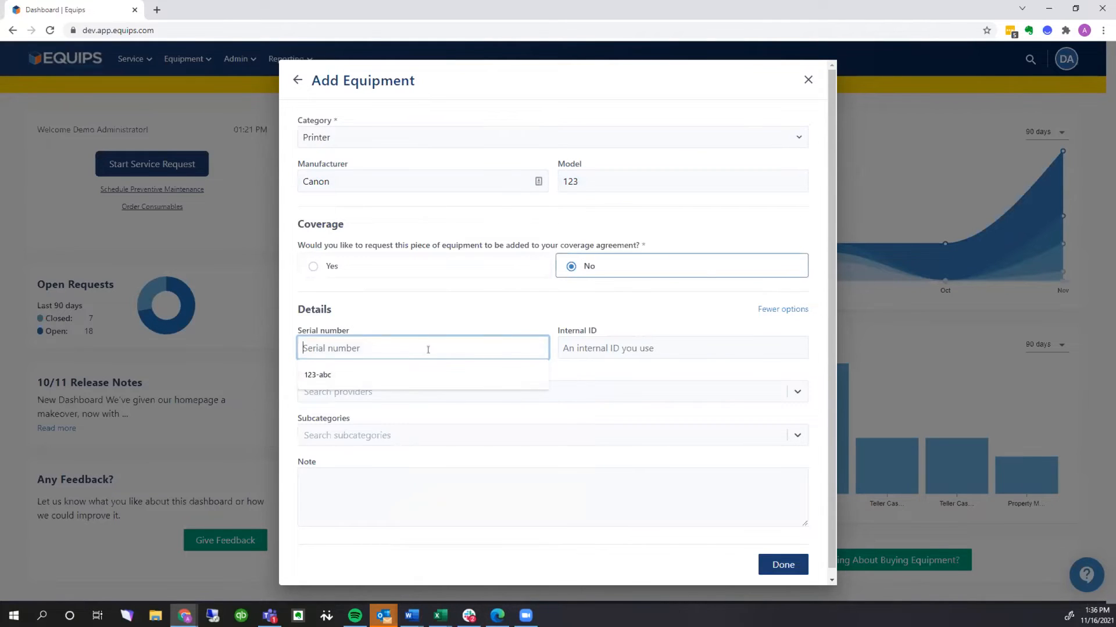
click(322, 376)
click(366, 390)
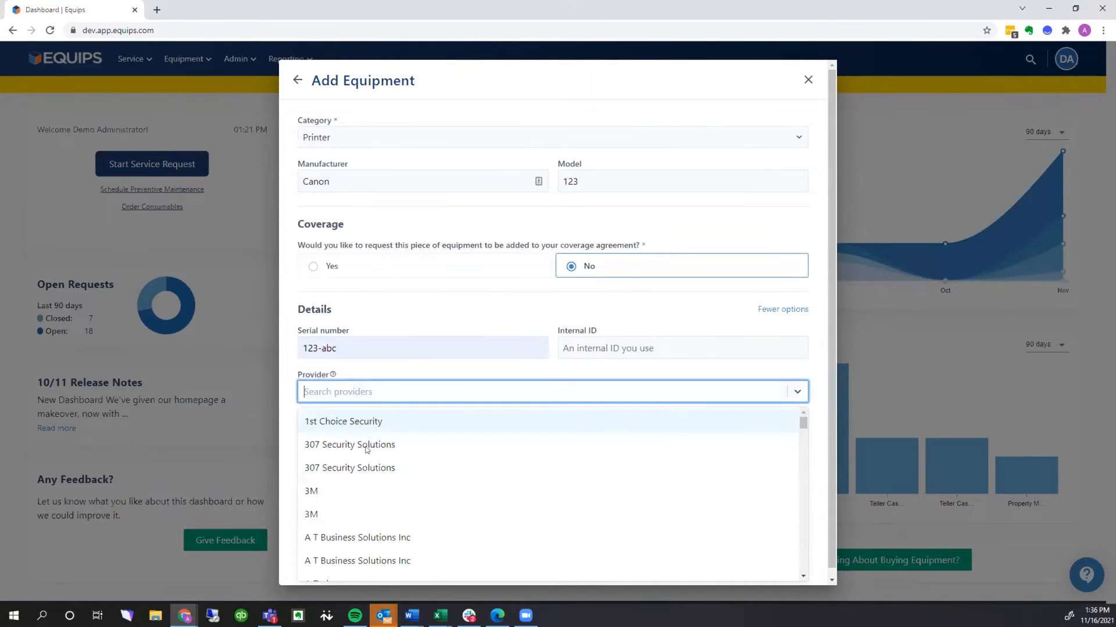
click(343, 537)
click(333, 479)
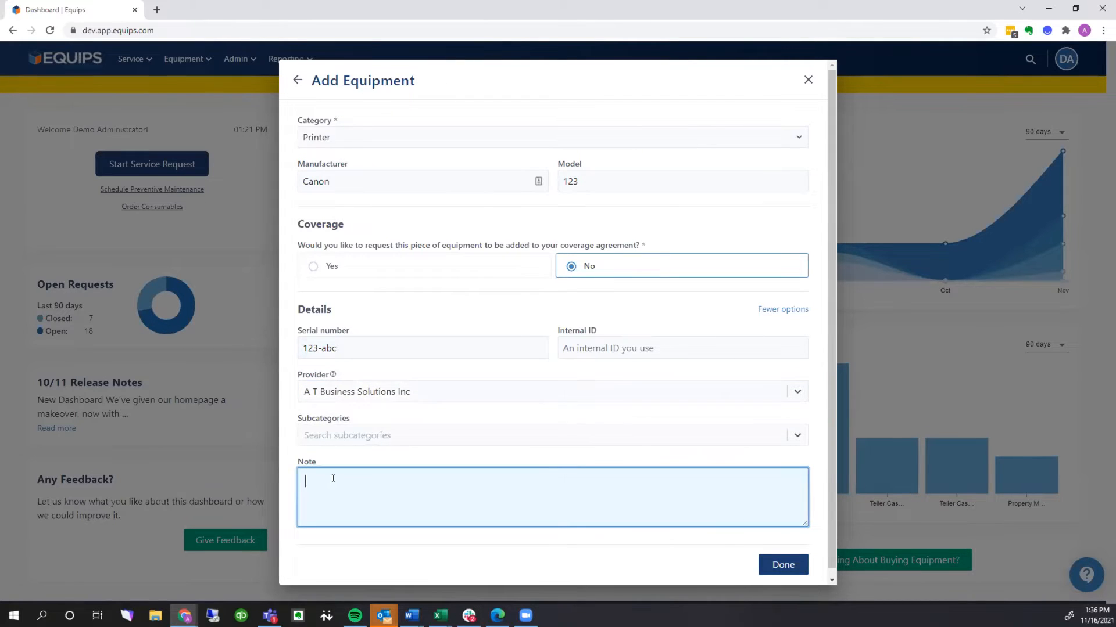
click(780, 561)
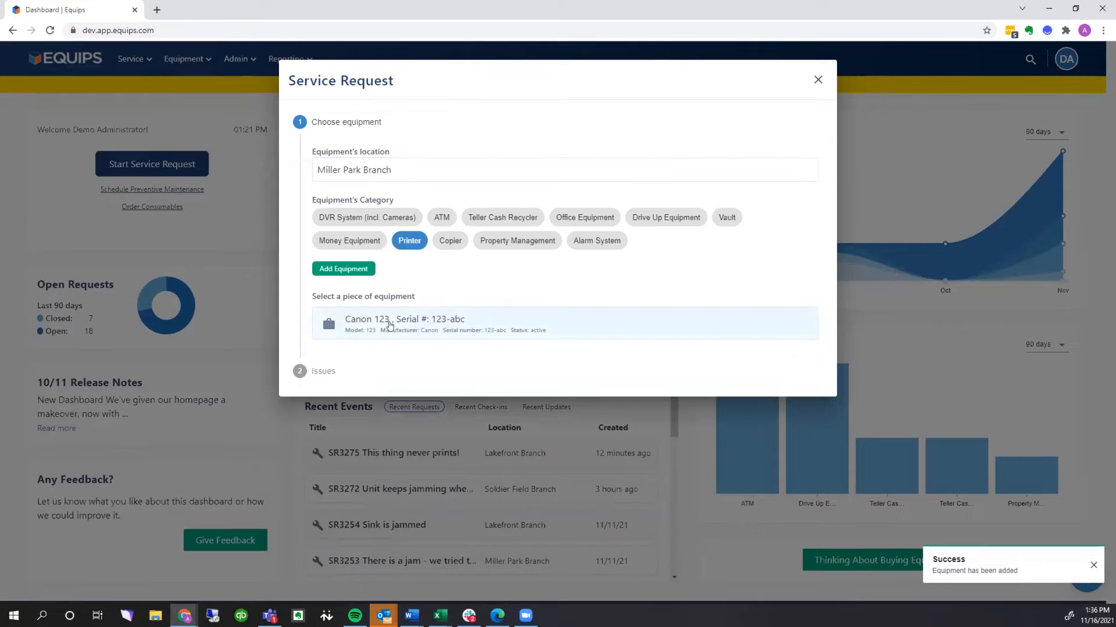
Submit the service request for the Canon 123 with issue Poor Print Quality and additional information "Unit is jamming", and dismiss the confirmation
click(390, 326)
click(481, 197)
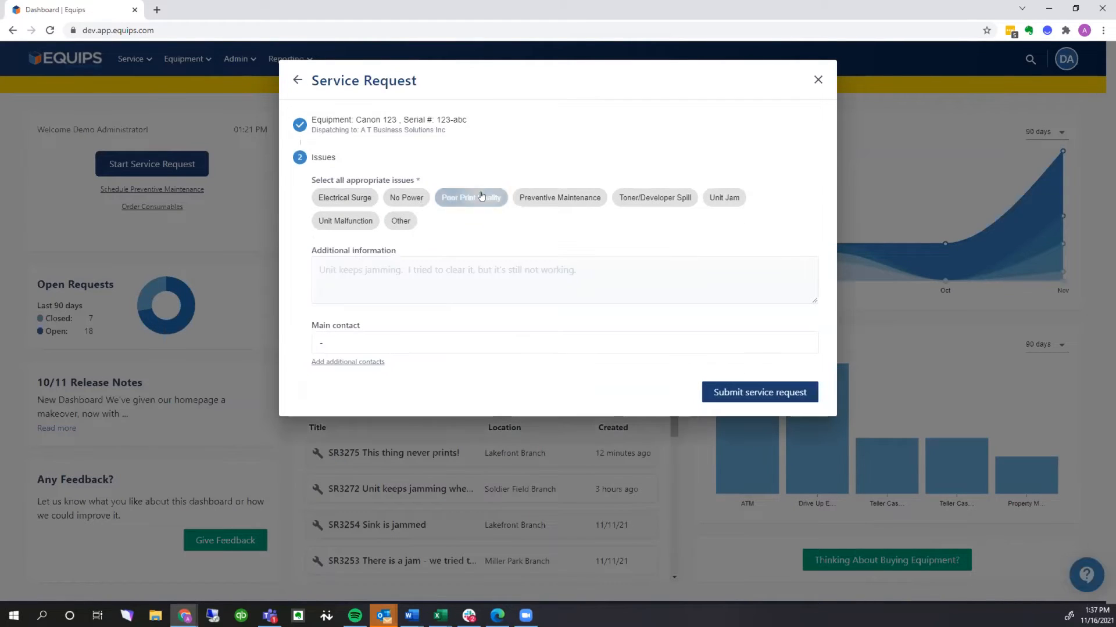
click(553, 270)
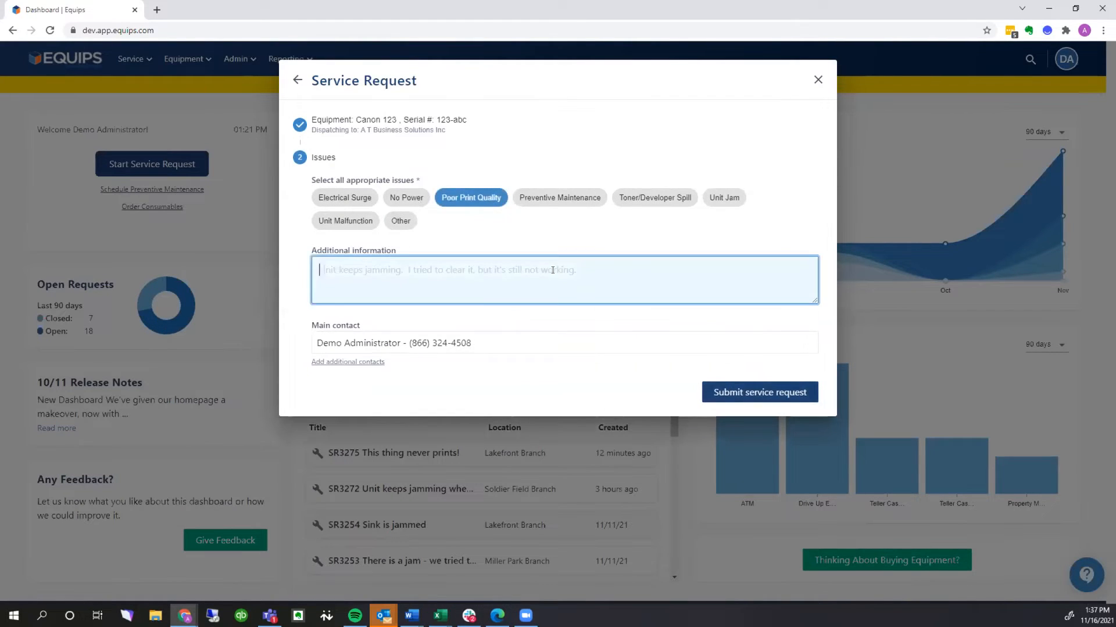
text(Unit is jamming)
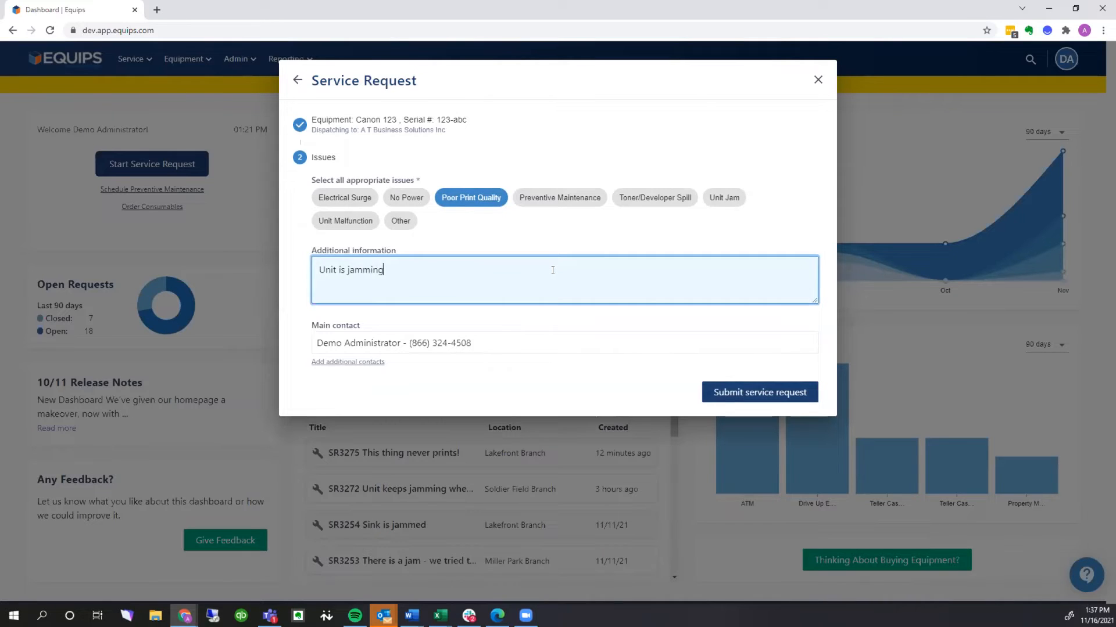
click(778, 391)
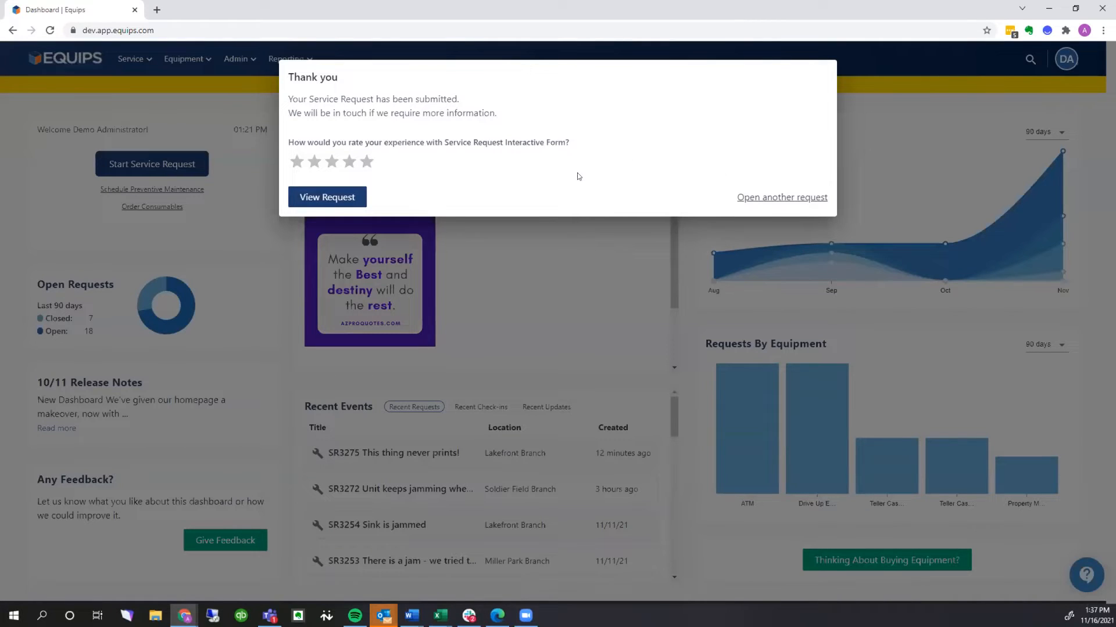
click(860, 111)
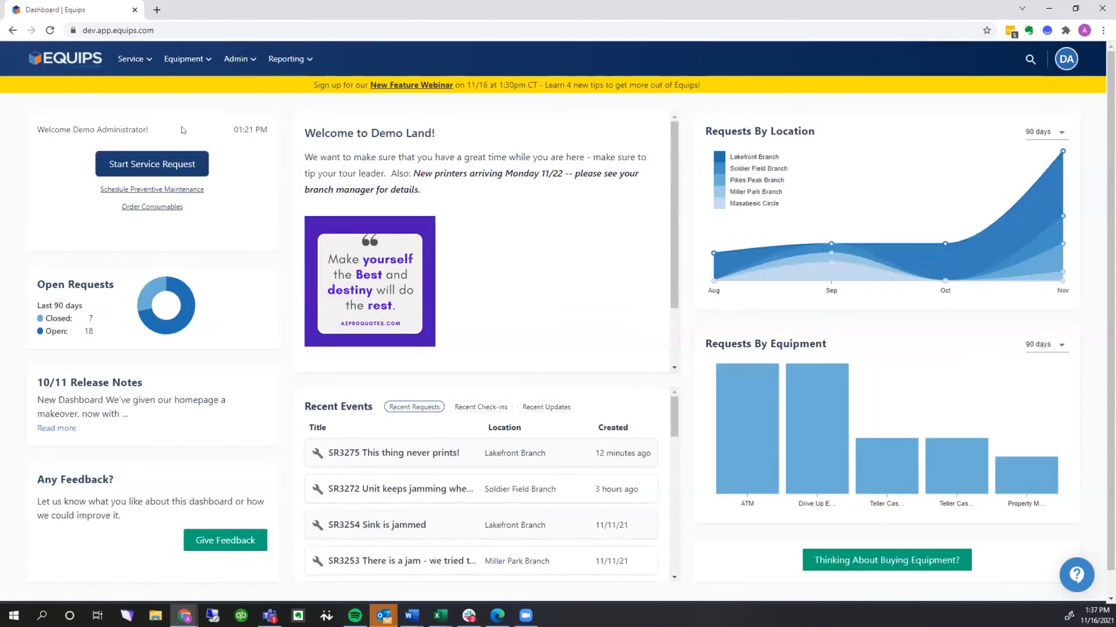
Start scheduling preventive maintenance at Miller Park Branch and filter the equipment by the Teller Cash Recycler category
click(165, 189)
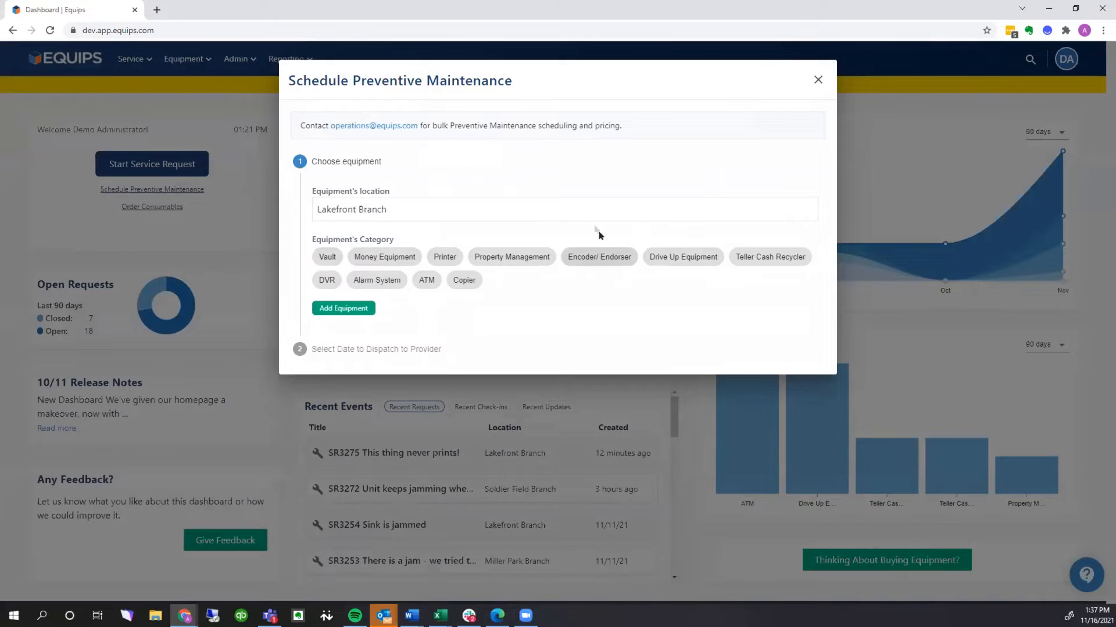
click(573, 208)
click(385, 372)
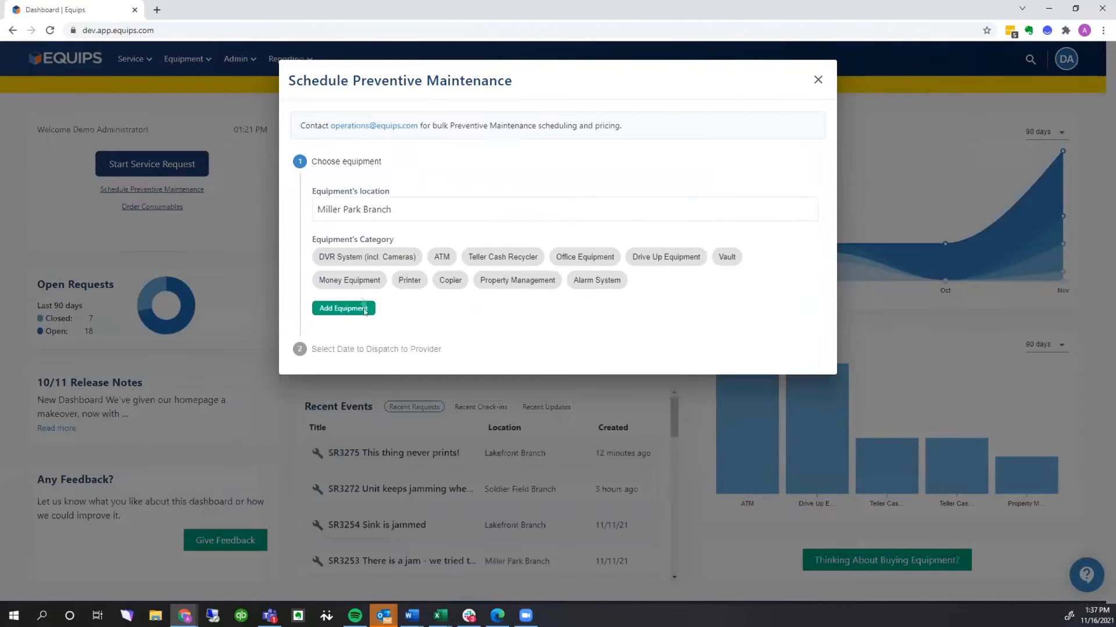
click(627, 258)
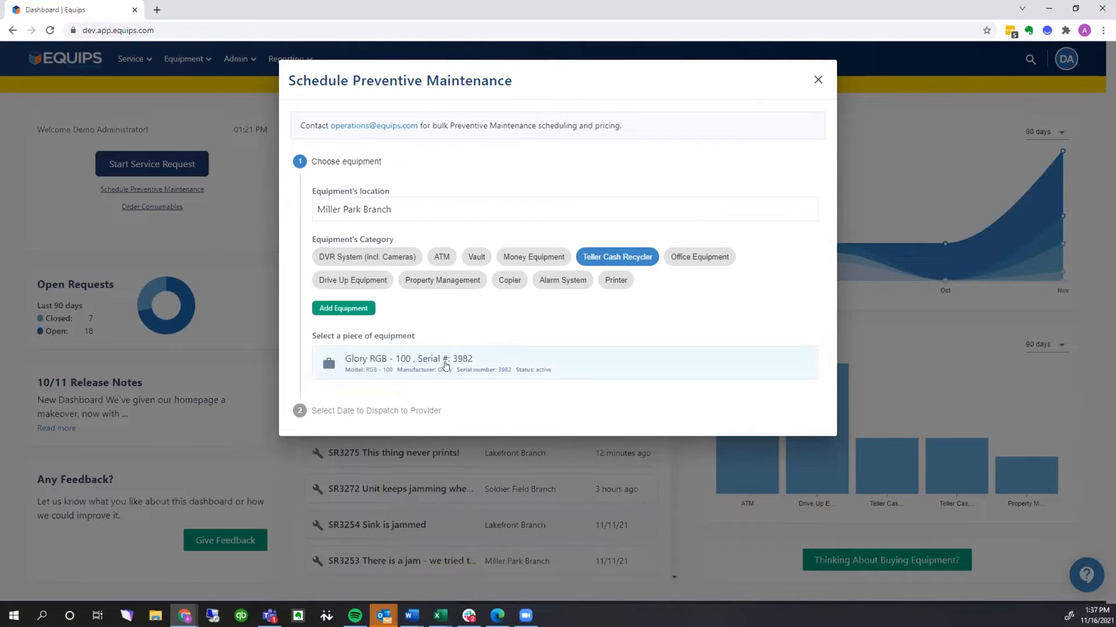
Start adding a new piece of equipment and set its category to Teller Cash Recycler
click(344, 309)
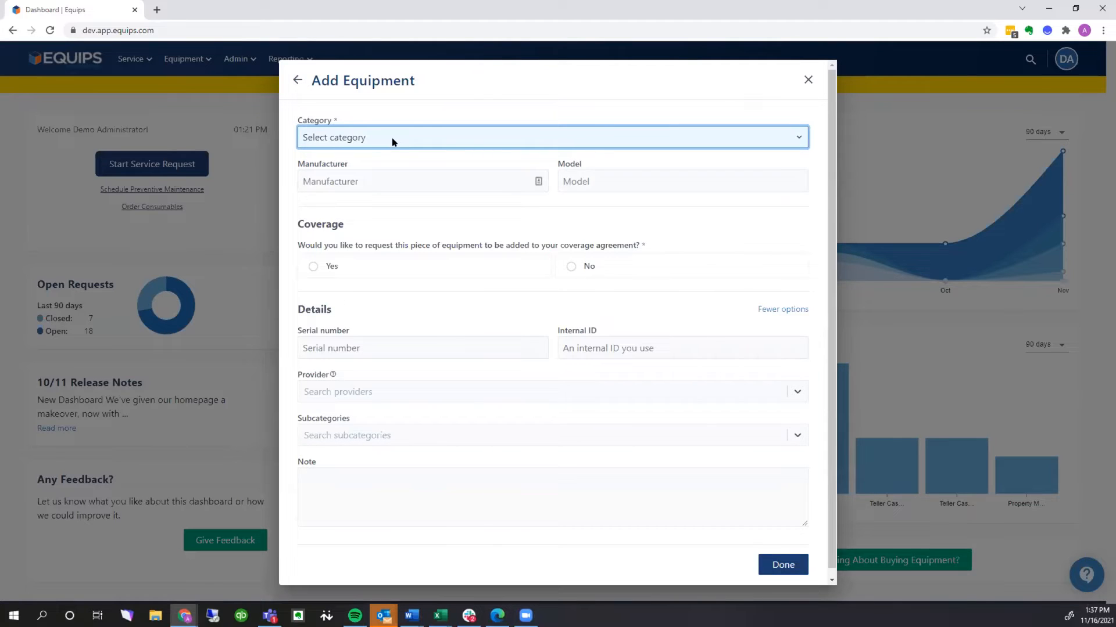
text(te)
text(l)
text(tell)
click(796, 138)
scroll(459, 491, down, 2)
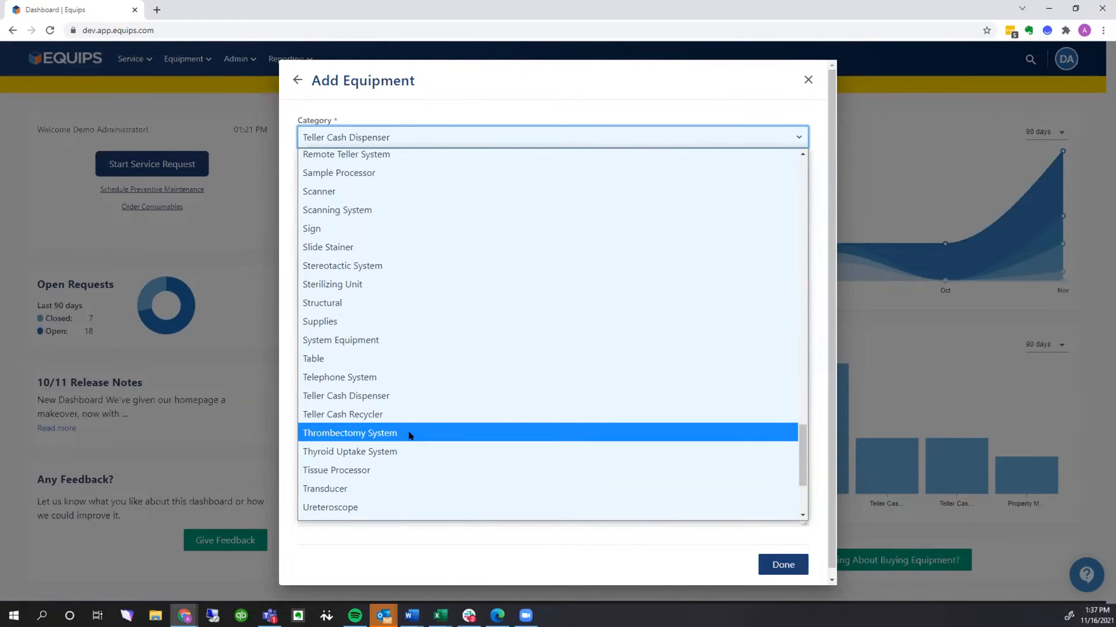
click(368, 415)
Set the manufacturer to Diebold and the model to 123, and decline adding the equipment to the coverage agreement
click(348, 181)
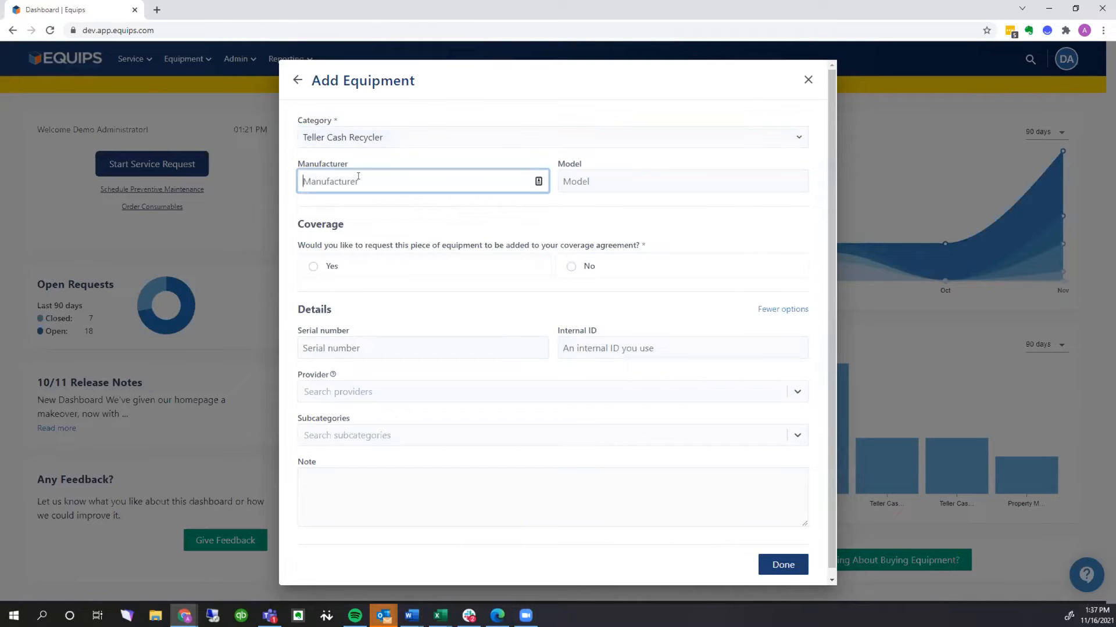
click(332, 208)
click(564, 185)
text(123)
click(571, 212)
click(580, 266)
Set the cash recycler's serial number to 123-abc, pick the first listed provider and save the equipment
click(372, 348)
click(318, 375)
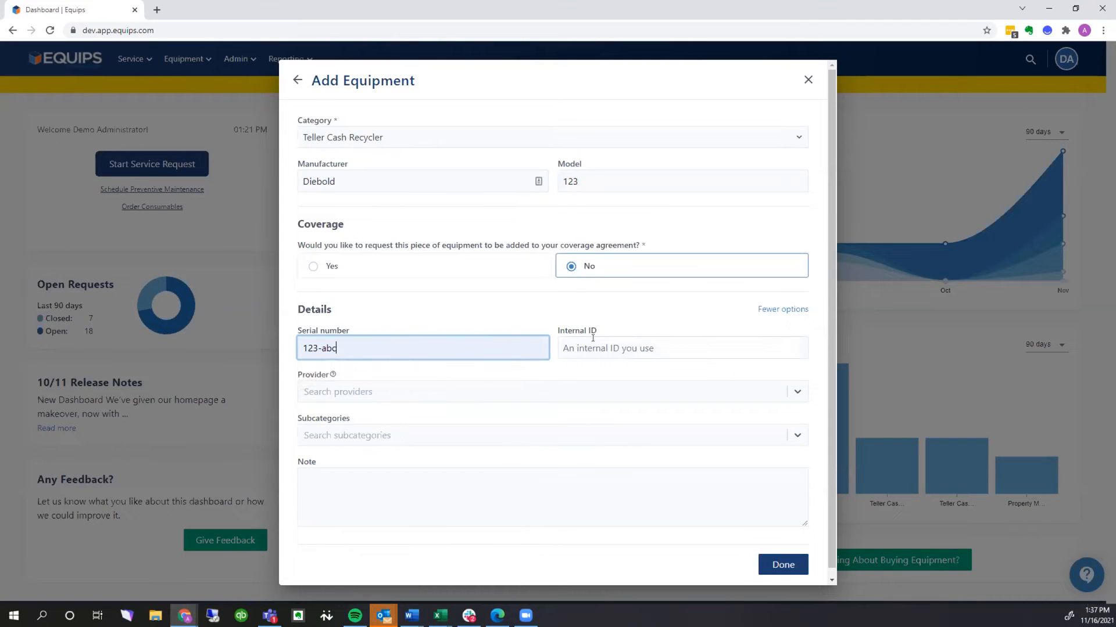
click(441, 391)
click(363, 422)
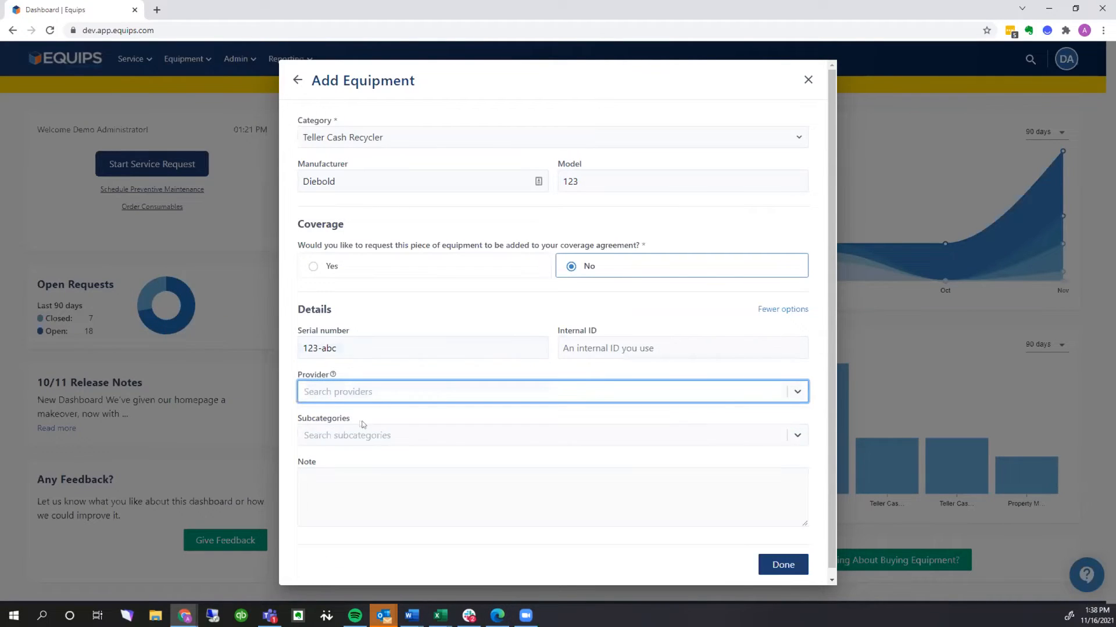
click(784, 565)
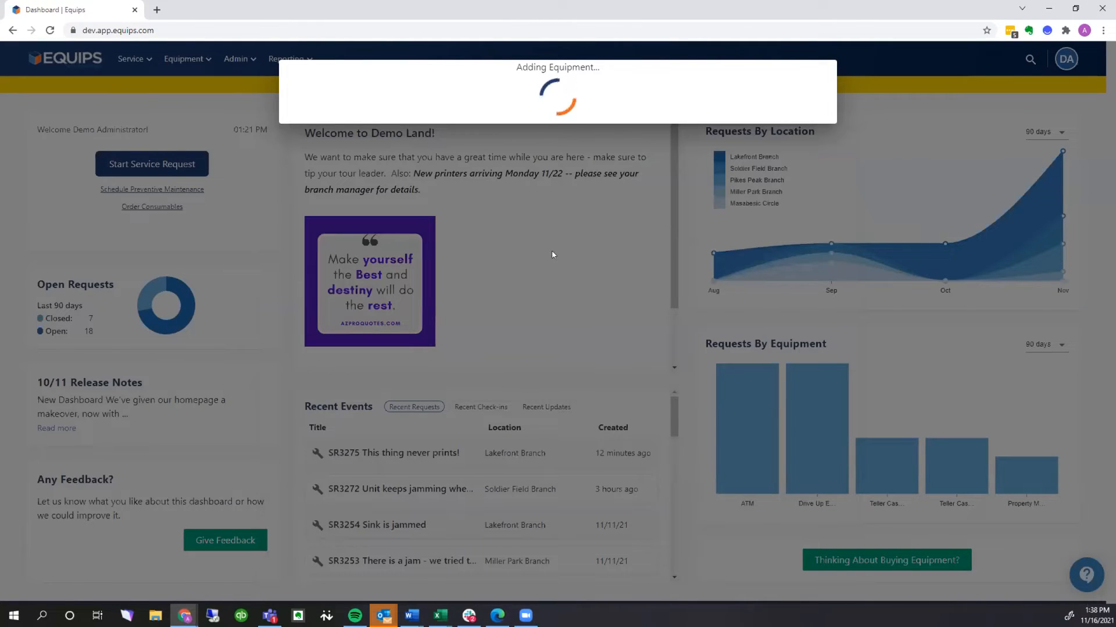
Choose the Glory RGB - 100 for preventive maintenance and set the provider dispatch date to 11/30/2021
click(430, 355)
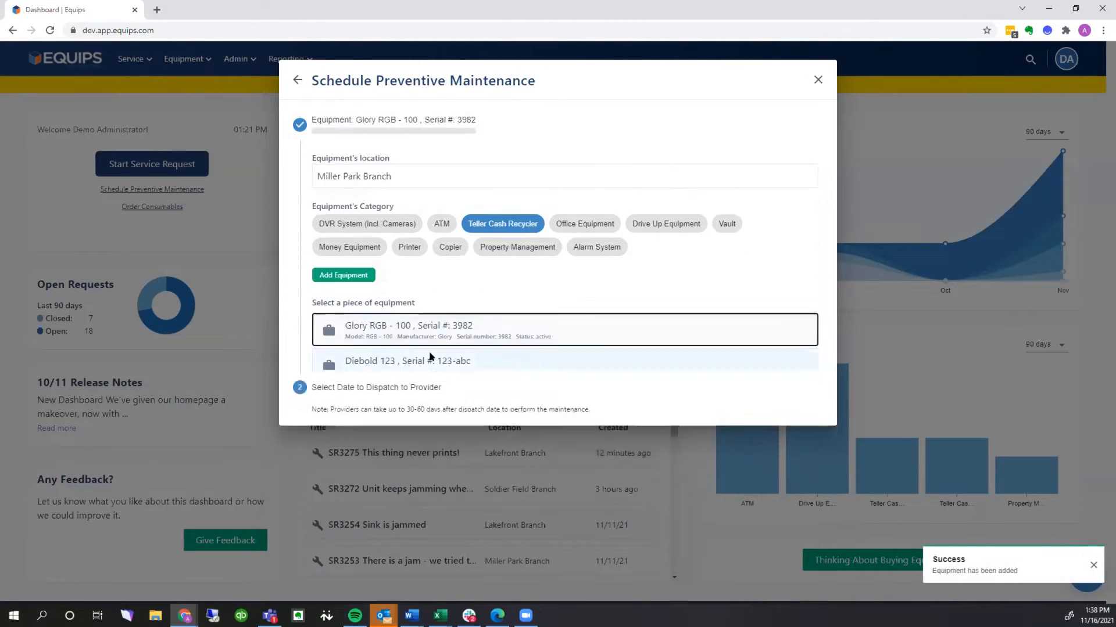
click(401, 201)
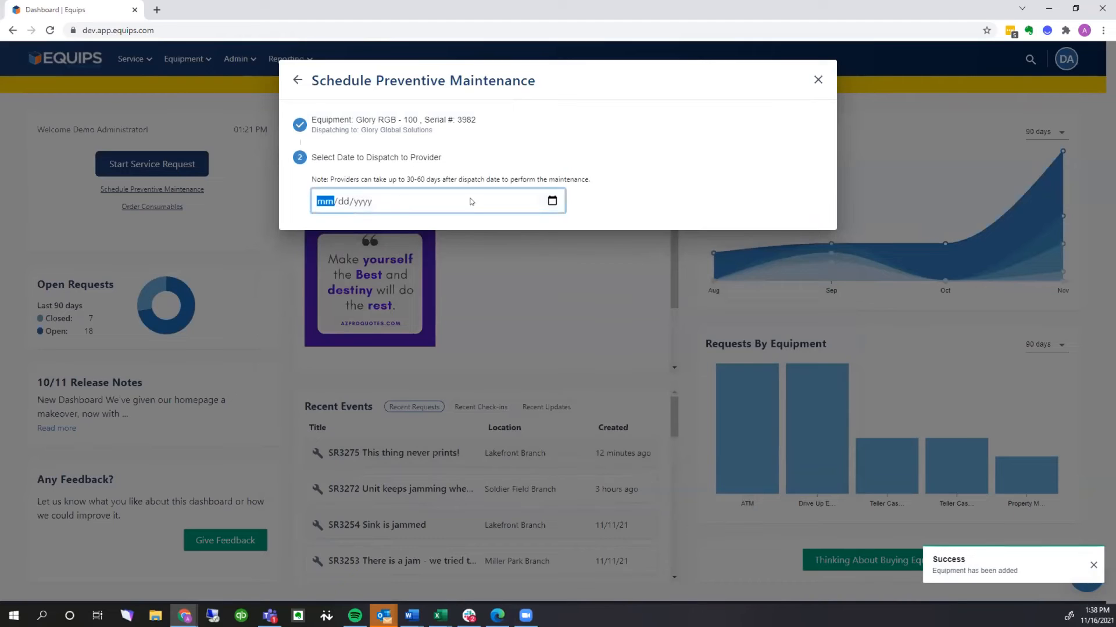
click(552, 201)
click(358, 329)
Add the information "Please call first", accept the possible service charge, schedule the preventive maintenance and dismiss the confirmation
click(415, 257)
text(P)
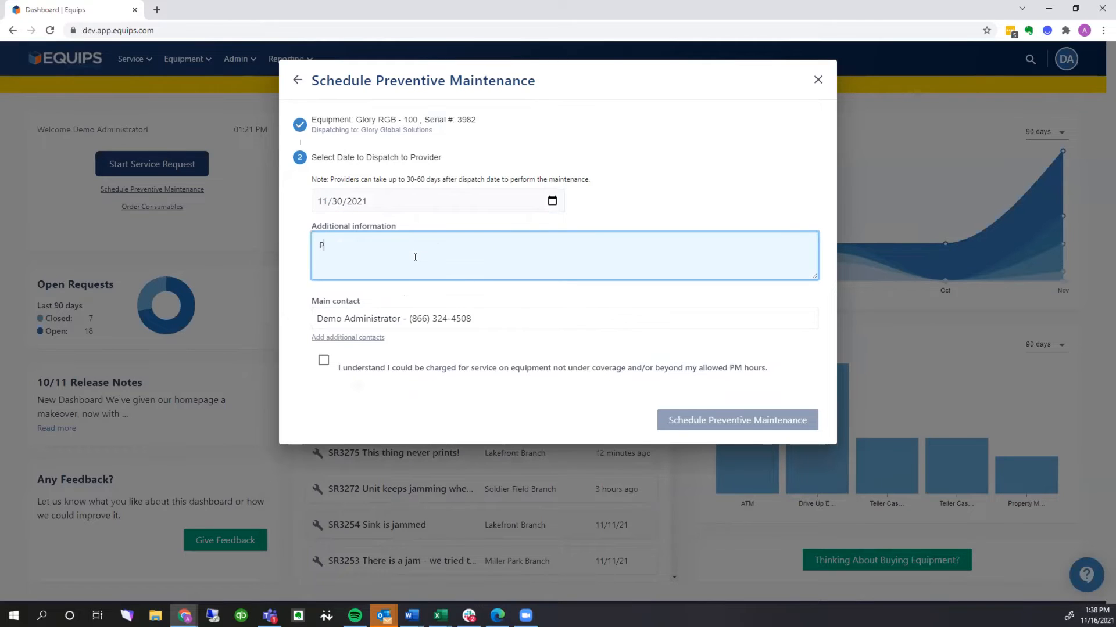
text(lease call first)
click(324, 360)
click(799, 419)
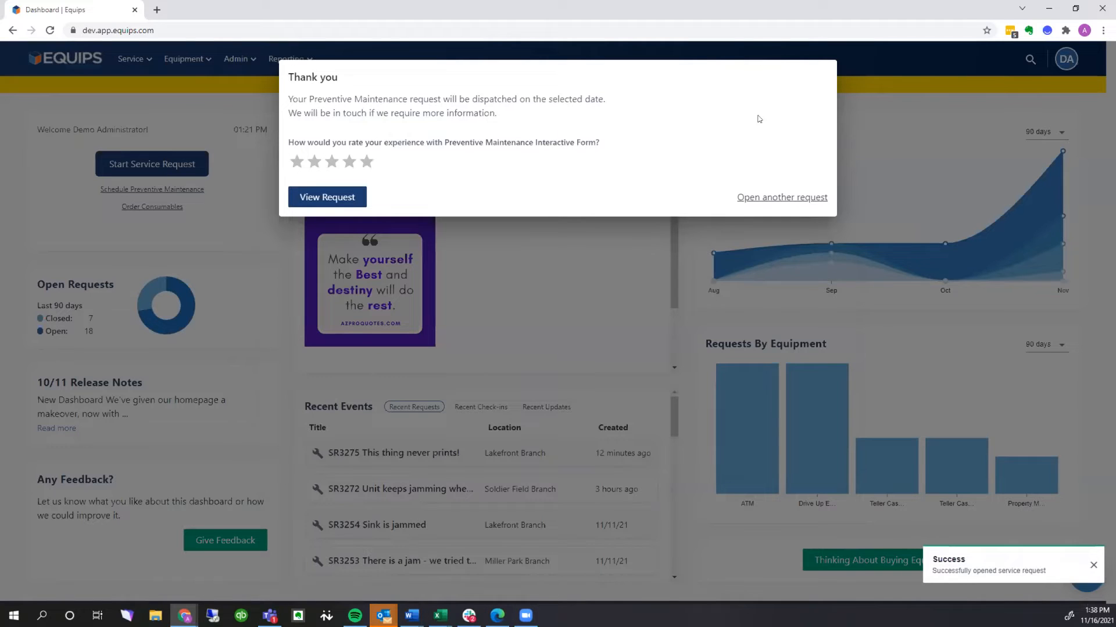
click(848, 109)
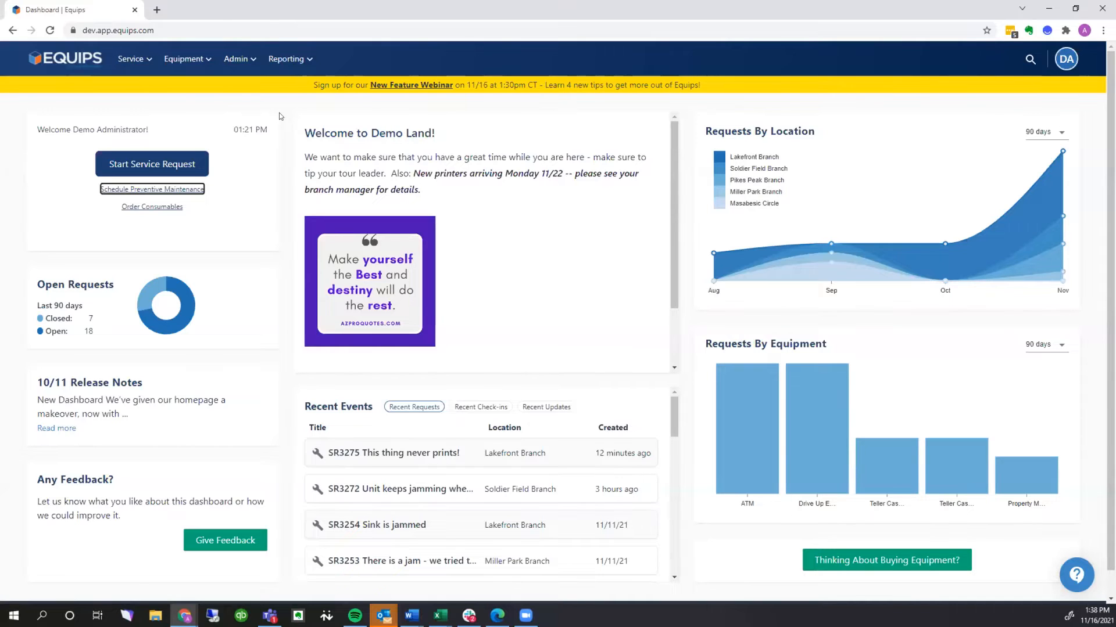
Open the proposed equipment list and set the status of teller cash recycler EQ4166 to active
click(201, 59)
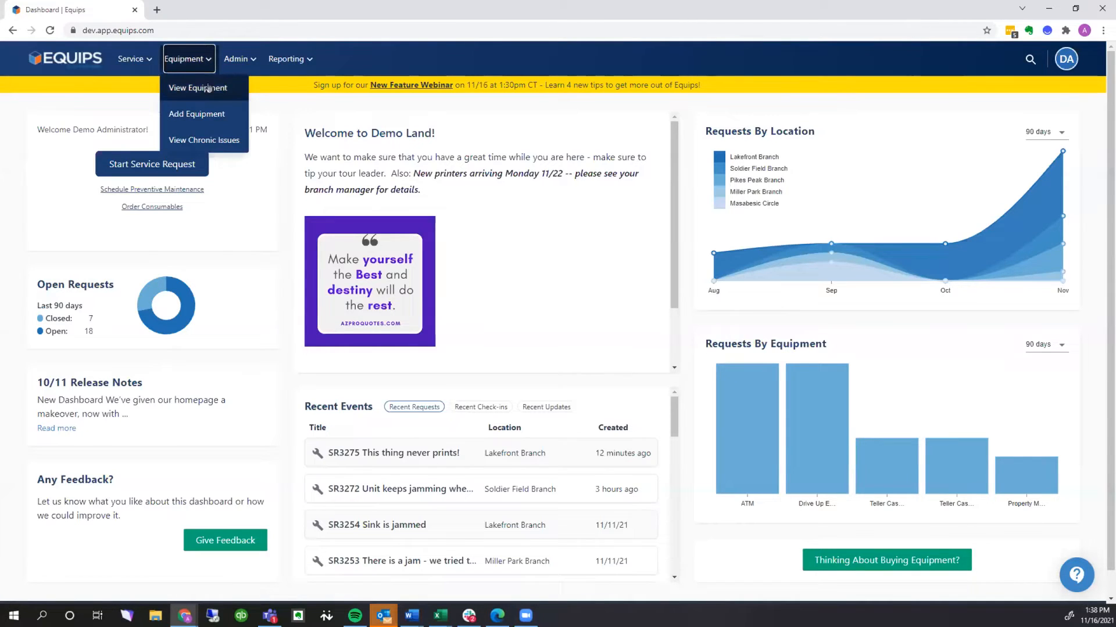
click(208, 88)
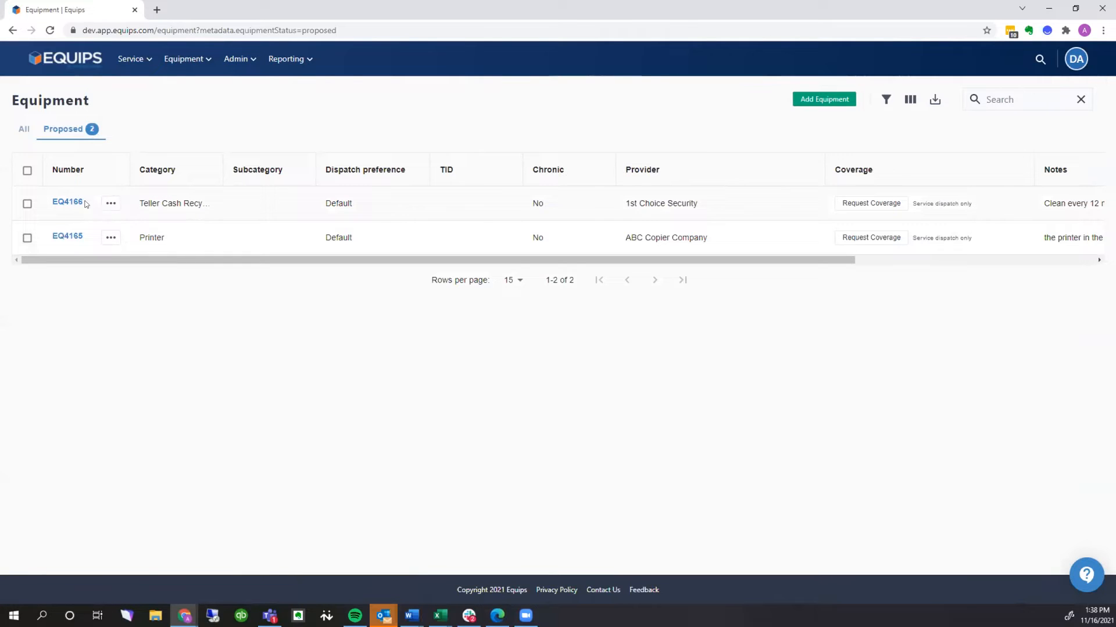
click(110, 204)
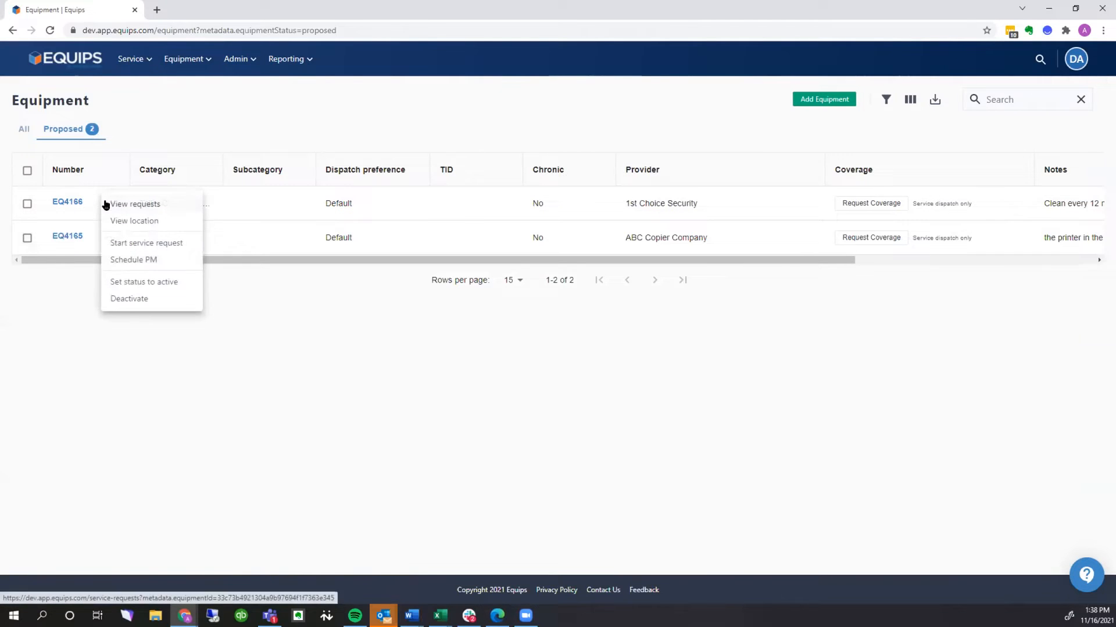
click(147, 283)
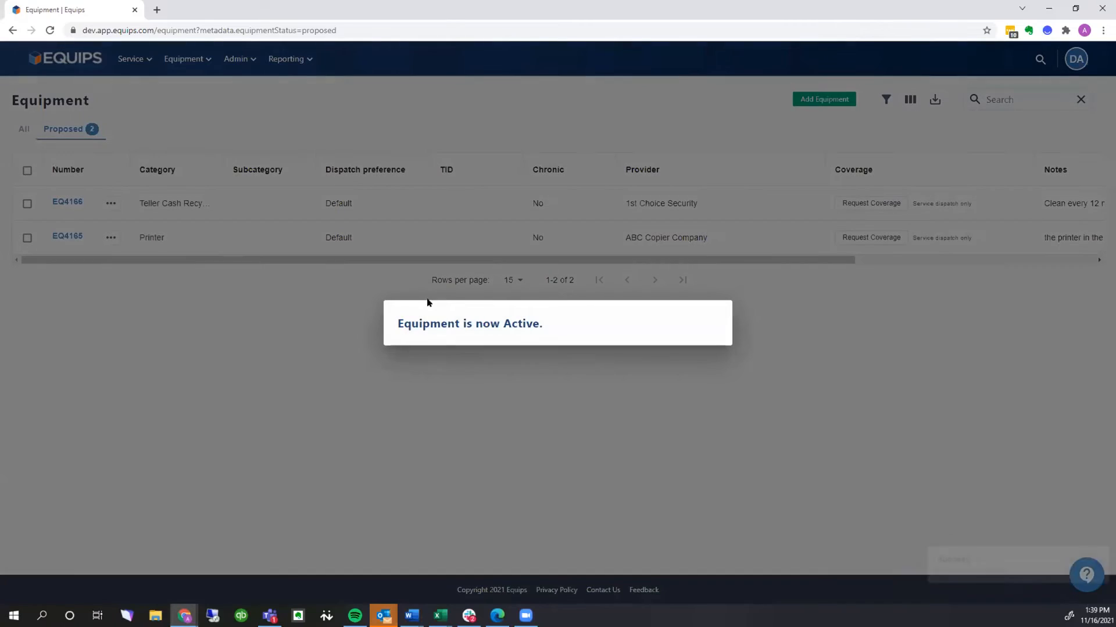
click(150, 279)
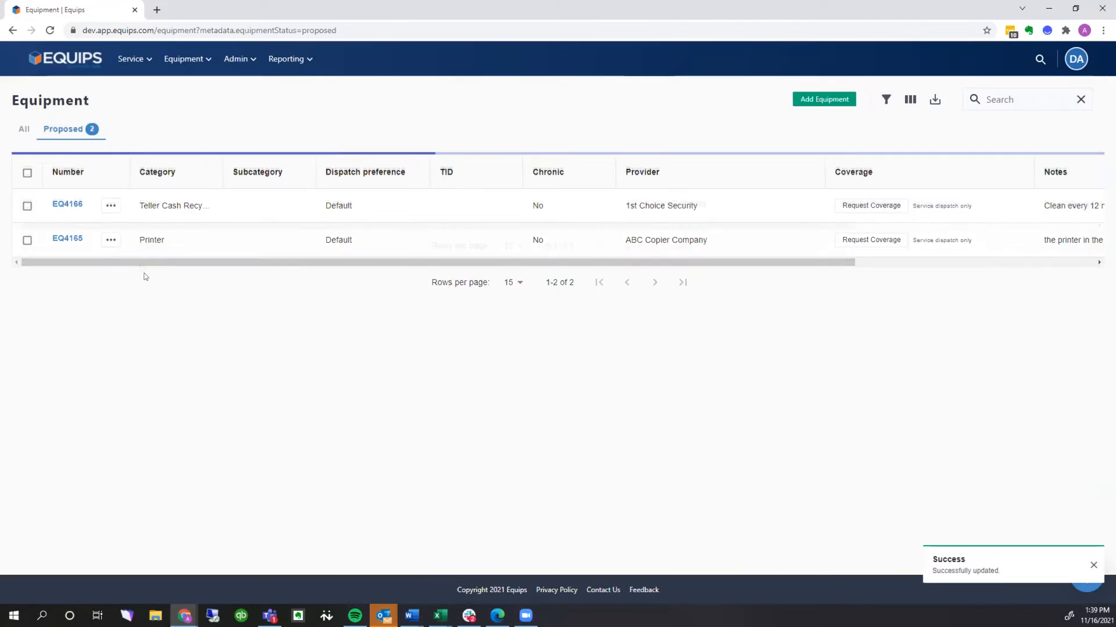
Deactivate the proposed printer EQ4165 and return to the dashboard
click(110, 204)
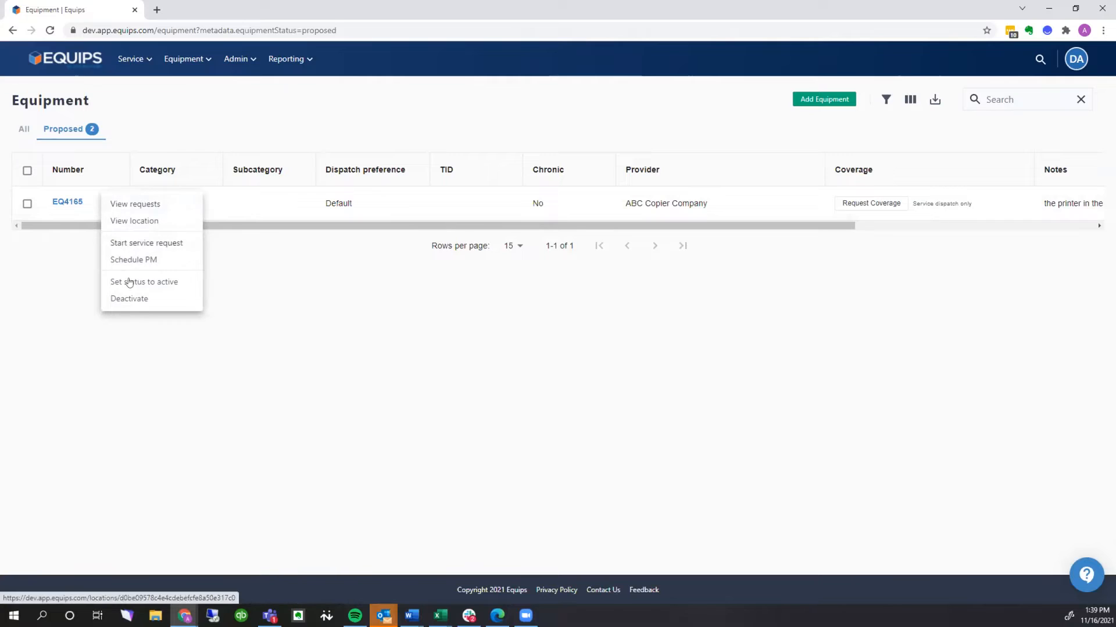
click(128, 299)
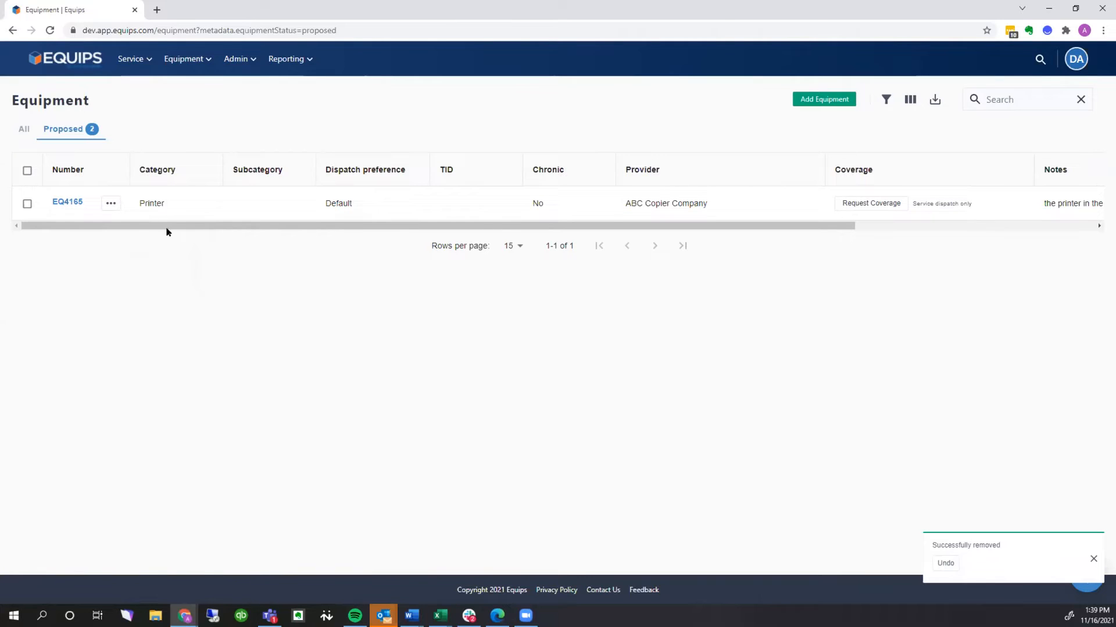
click(64, 60)
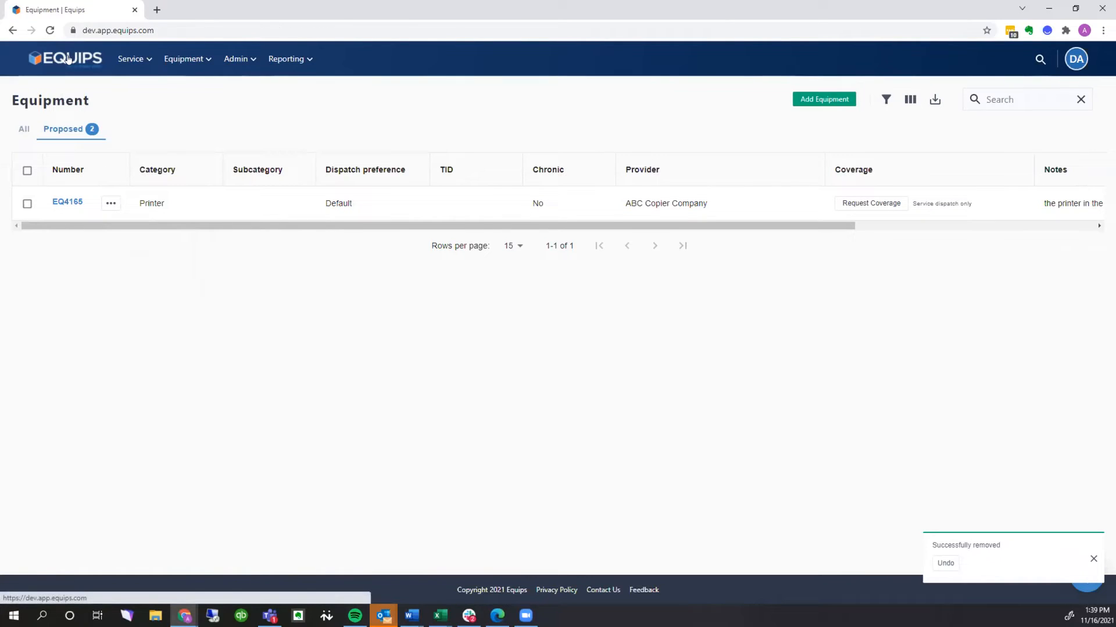